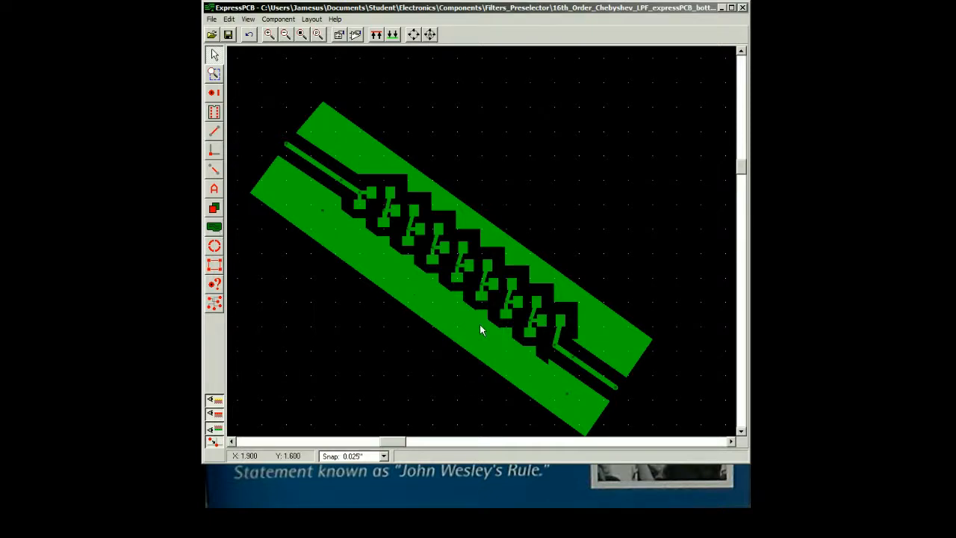
{"action": "left_click", "coordinate": [212, 19]}
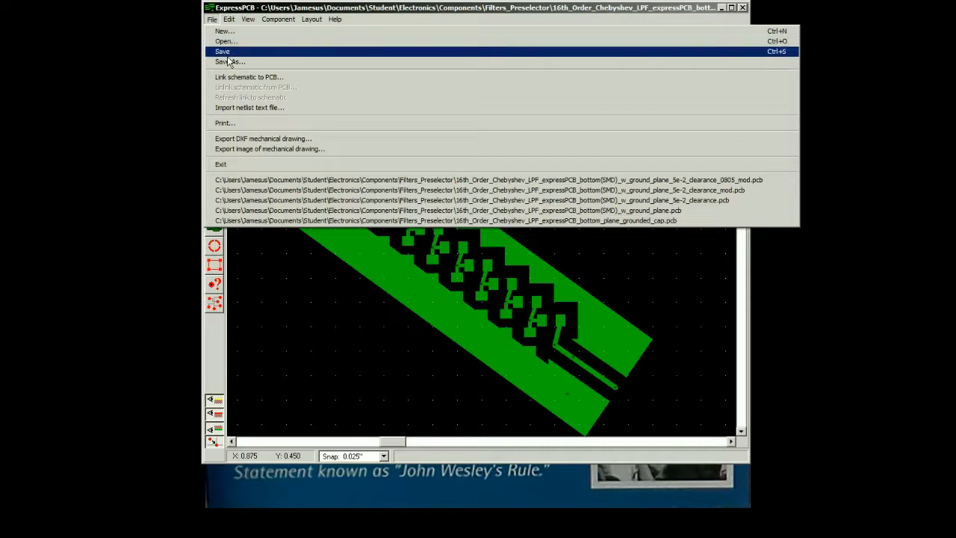
{"action": "left_click", "coordinate": [228, 124]}
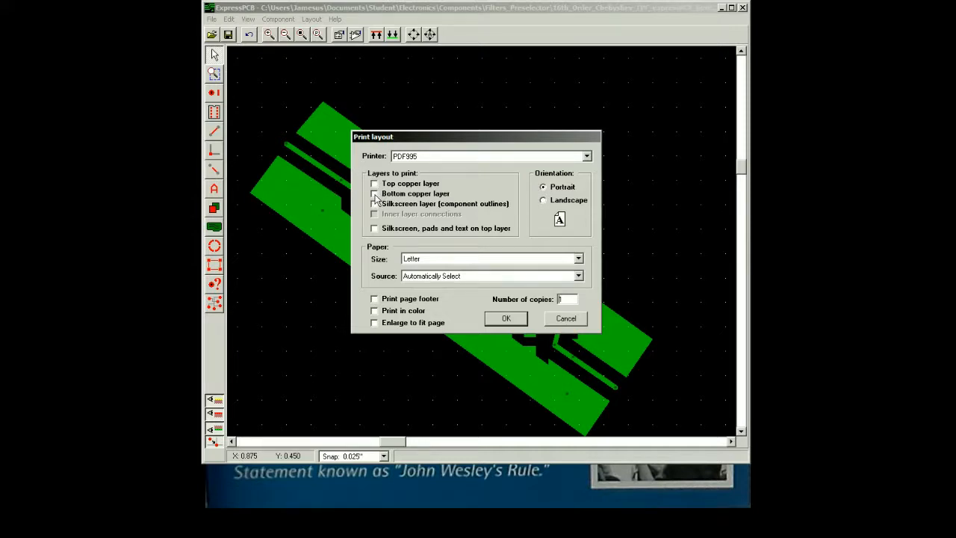
{"action": "left_click", "coordinate": [375, 194]}
{"action": "left_click", "coordinate": [374, 185]}
{"action": "left_click", "coordinate": [374, 184]}
{"action": "left_click", "coordinate": [375, 194]}
{"action": "left_click", "coordinate": [375, 185]}
{"action": "left_click", "coordinate": [374, 185]}
{"action": "left_click", "coordinate": [375, 194]}
{"action": "left_click", "coordinate": [567, 319]}
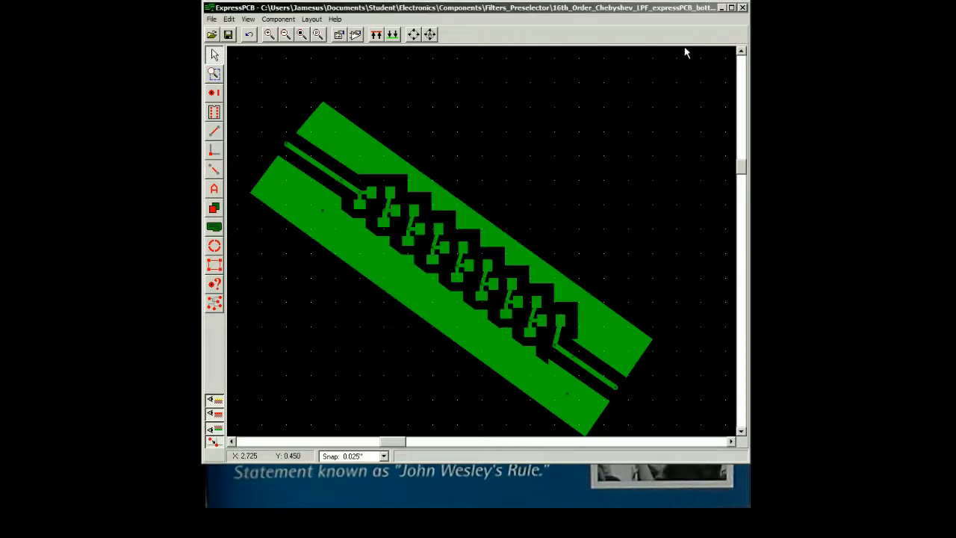
Switch to the PDF of the 16th-order Chebyshev filter and examine the printed copper layout's traces, pads and ground plane up close
{"action": "left_click", "coordinate": [722, 8]}
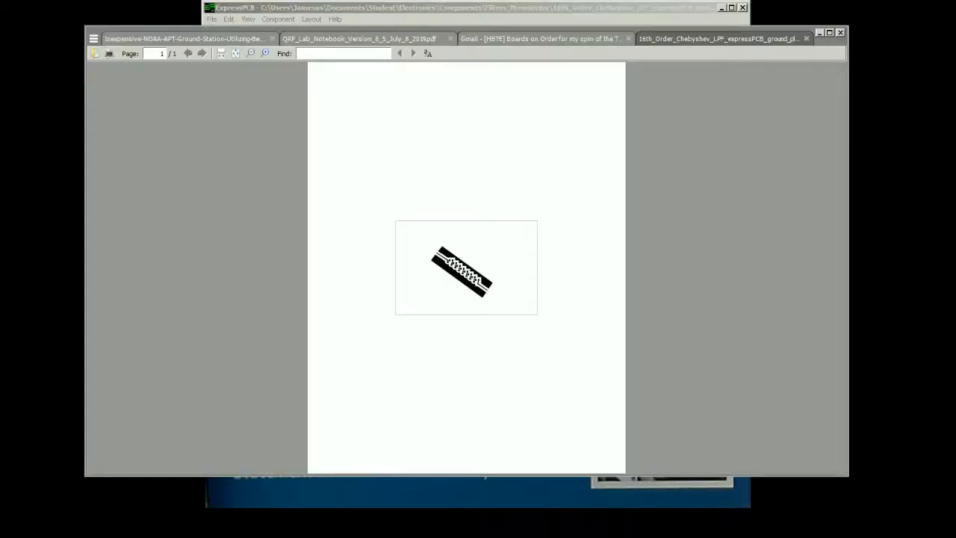
{"action": "left_click", "coordinate": [265, 53]}
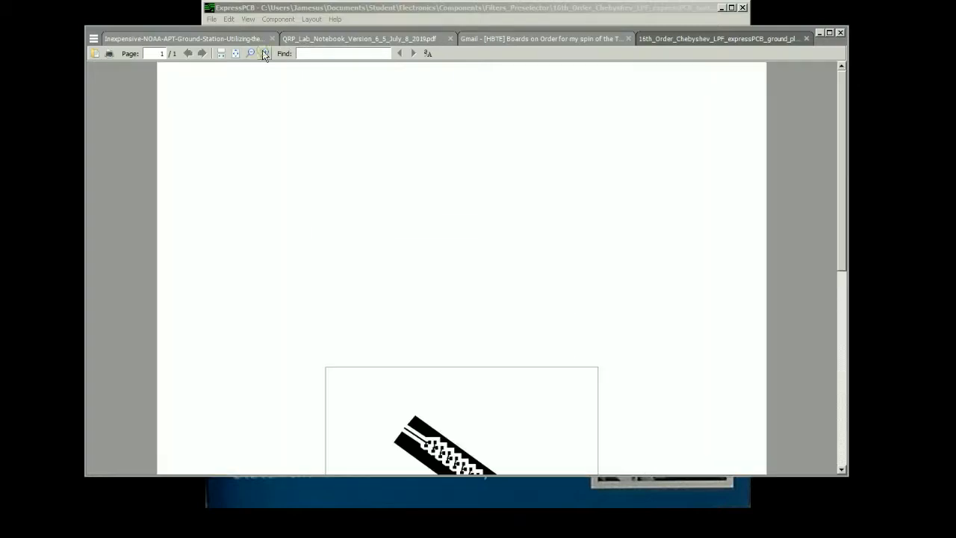
{"action": "scroll", "coordinate": [839, 232], "scroll_direction": "down", "scroll_amount": 5}
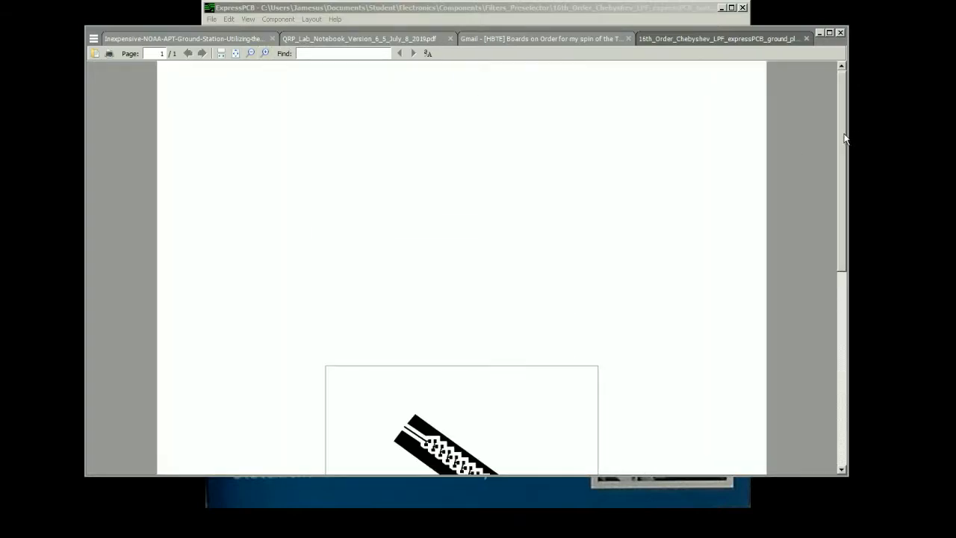
{"action": "left_click", "coordinate": [264, 53]}
{"action": "left_click", "coordinate": [265, 53]}
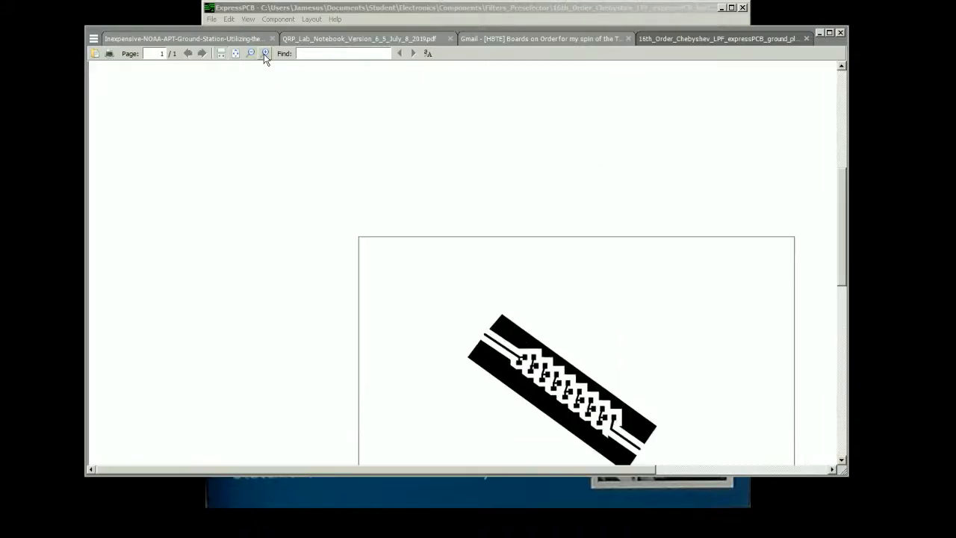
{"action": "left_click_drag", "start_coordinate": [841, 244], "coordinate": [842, 286]}
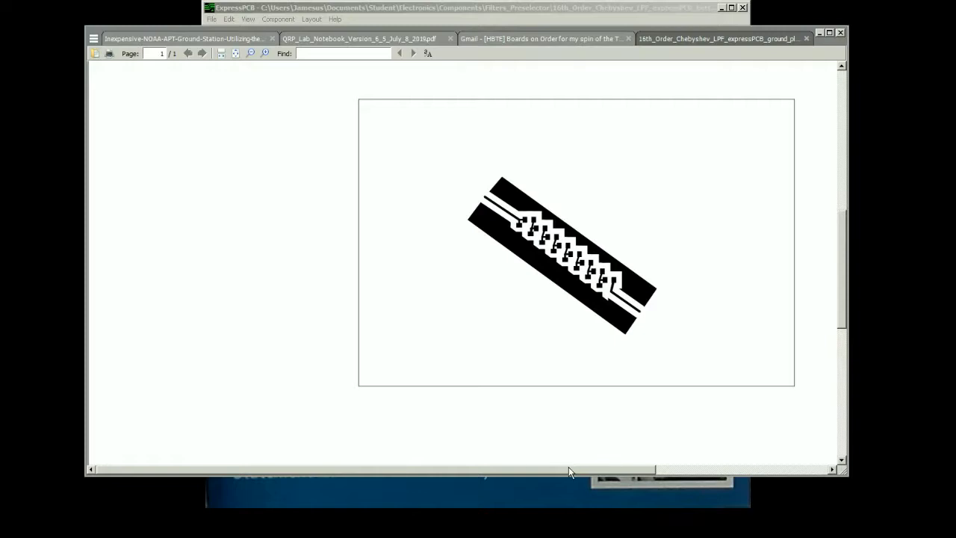
{"action": "left_click_drag", "start_coordinate": [568, 467], "coordinate": [619, 466]}
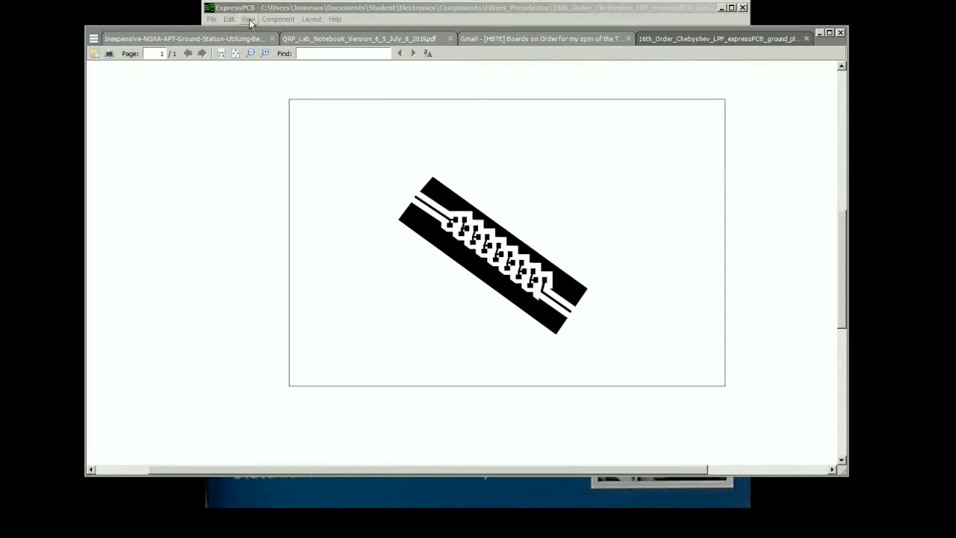
{"action": "left_click", "coordinate": [264, 53]}
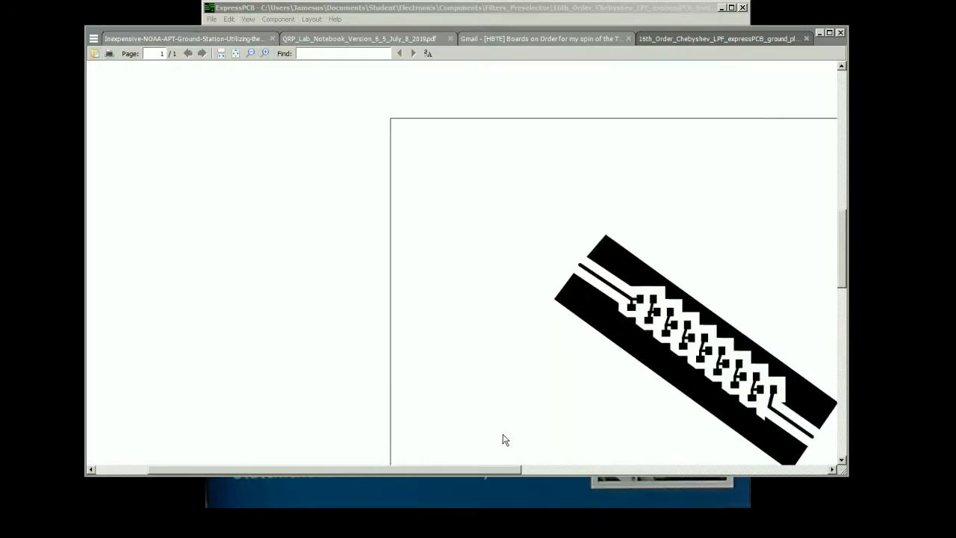
{"action": "left_click_drag", "start_coordinate": [510, 469], "coordinate": [596, 469]}
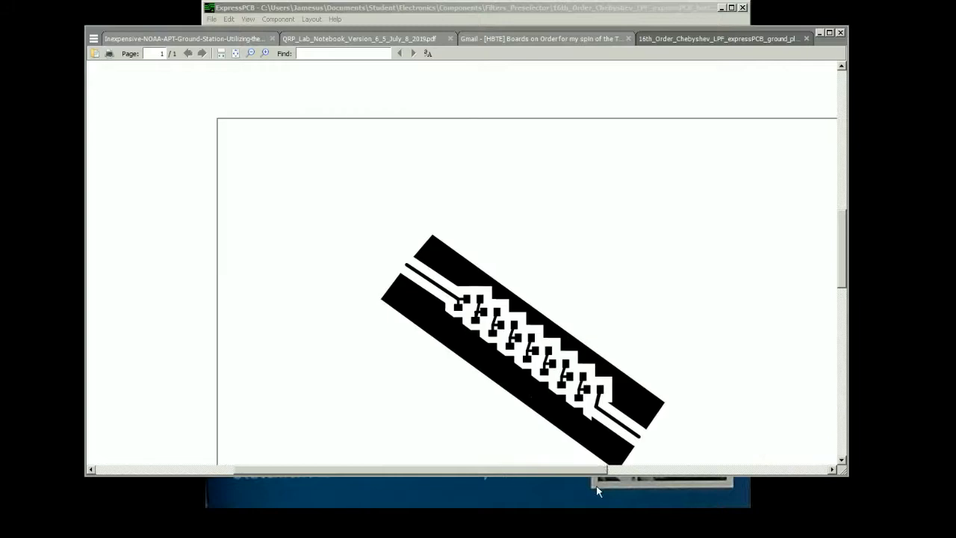
{"action": "left_click", "coordinate": [266, 52]}
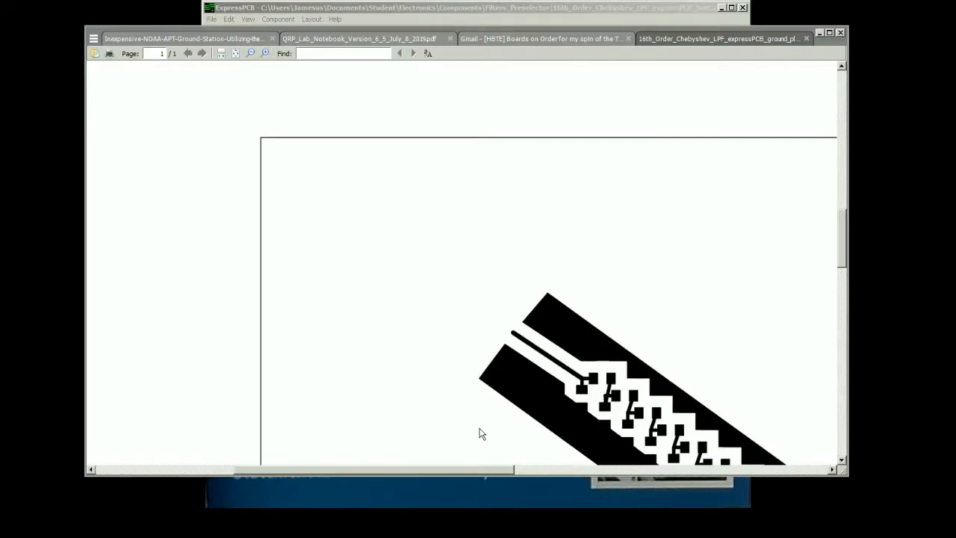
{"action": "left_click_drag", "start_coordinate": [492, 475], "coordinate": [560, 473]}
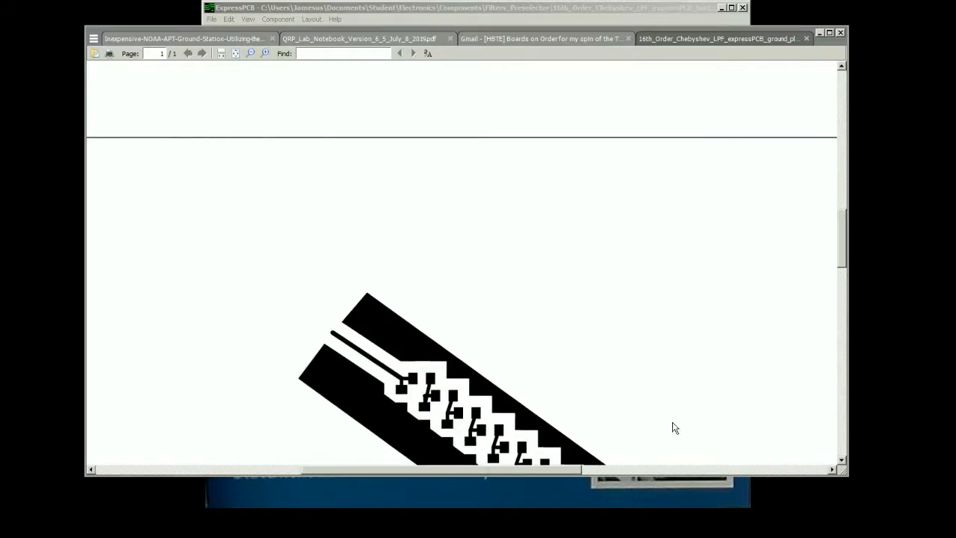
{"action": "left_click_drag", "start_coordinate": [844, 251], "coordinate": [848, 269]}
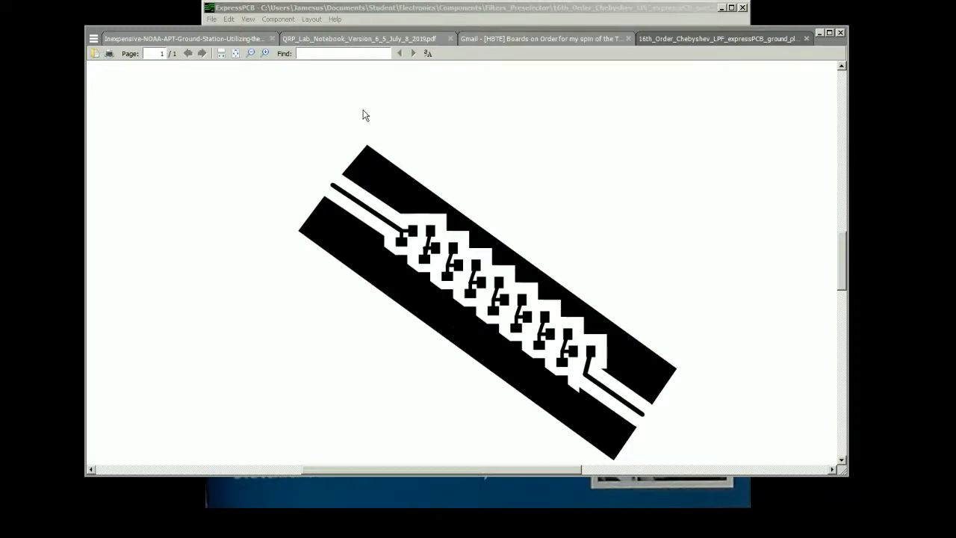
{"action": "left_click", "coordinate": [265, 54]}
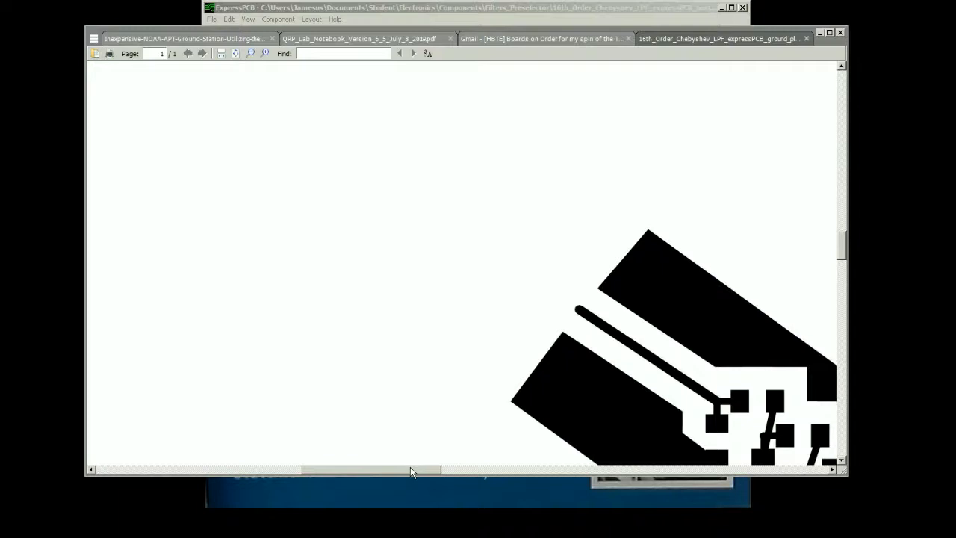
{"action": "left_click_drag", "start_coordinate": [410, 469], "coordinate": [483, 469]}
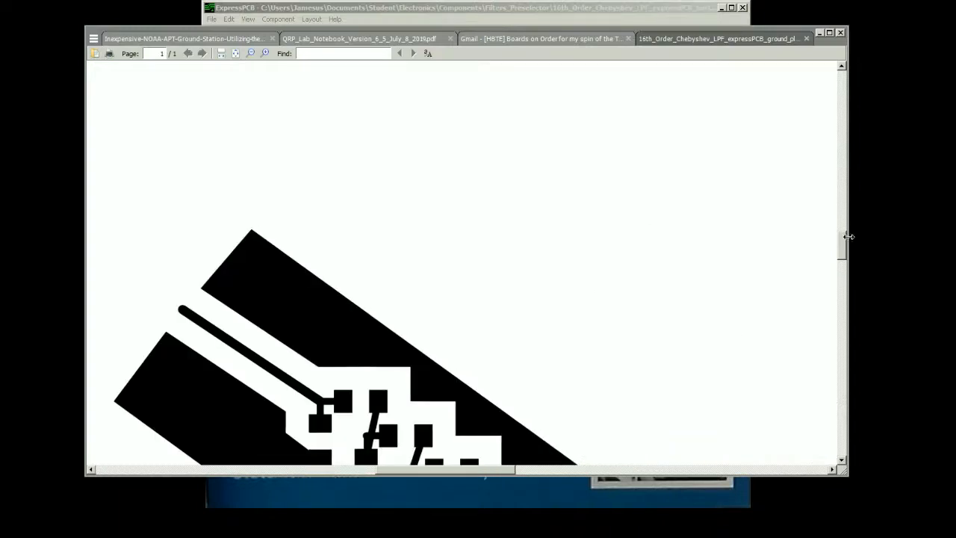
{"action": "left_click_drag", "start_coordinate": [842, 242], "coordinate": [841, 254]}
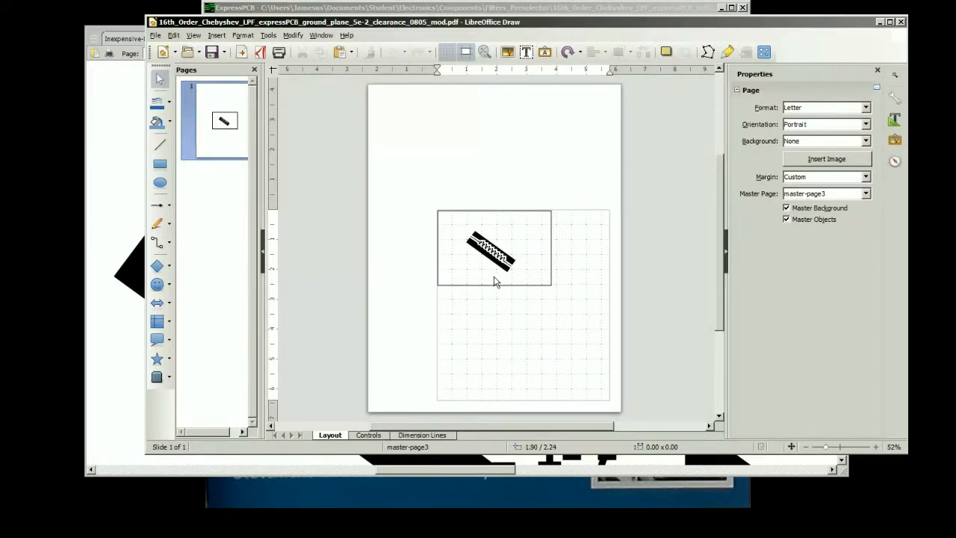
In LibreOffice Draw, export the filter layout in SVG format as 16th_Order_Chebyshev_LPF_expressPCB_ground_plane_5e-2_clearance_0805_mod.svg
{"action": "left_click", "coordinate": [155, 36]}
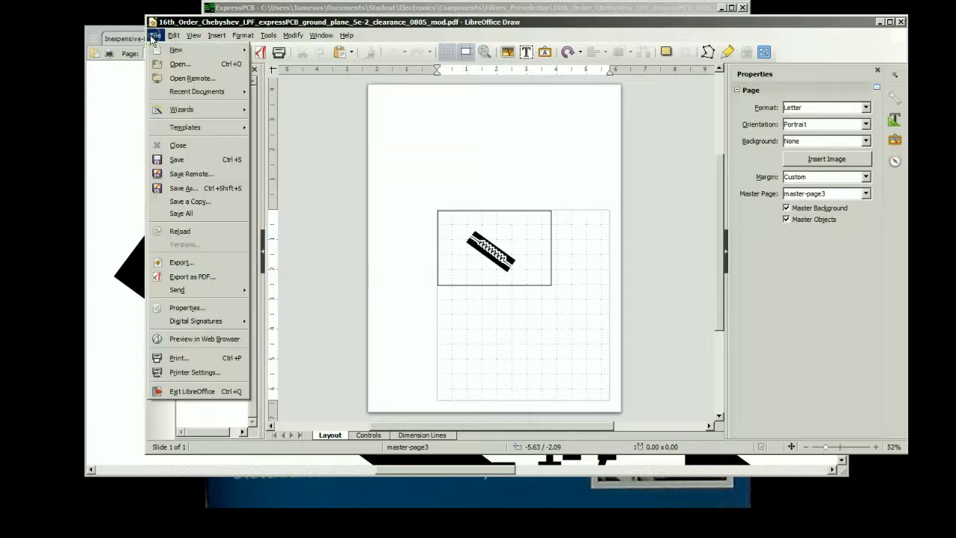
{"action": "left_click", "coordinate": [202, 267]}
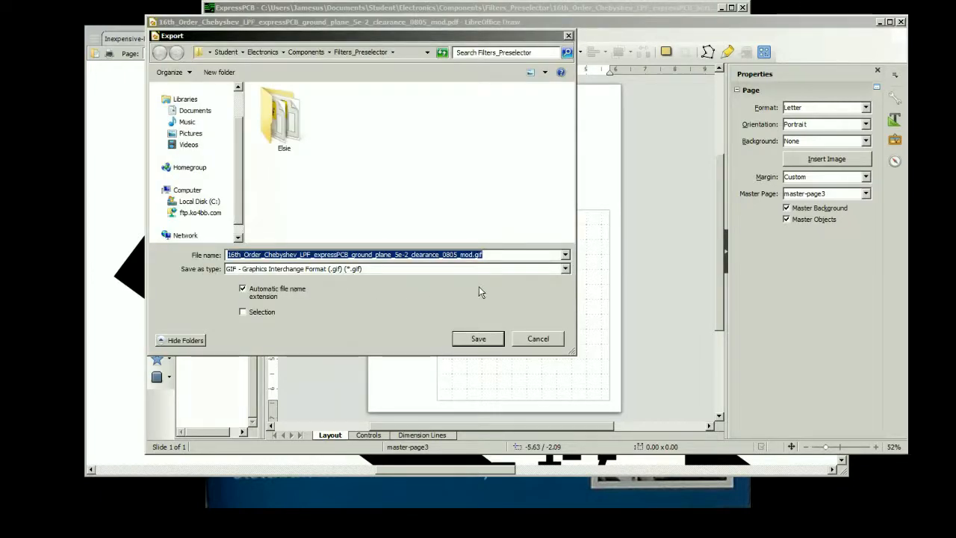
{"action": "left_click", "coordinate": [565, 269]}
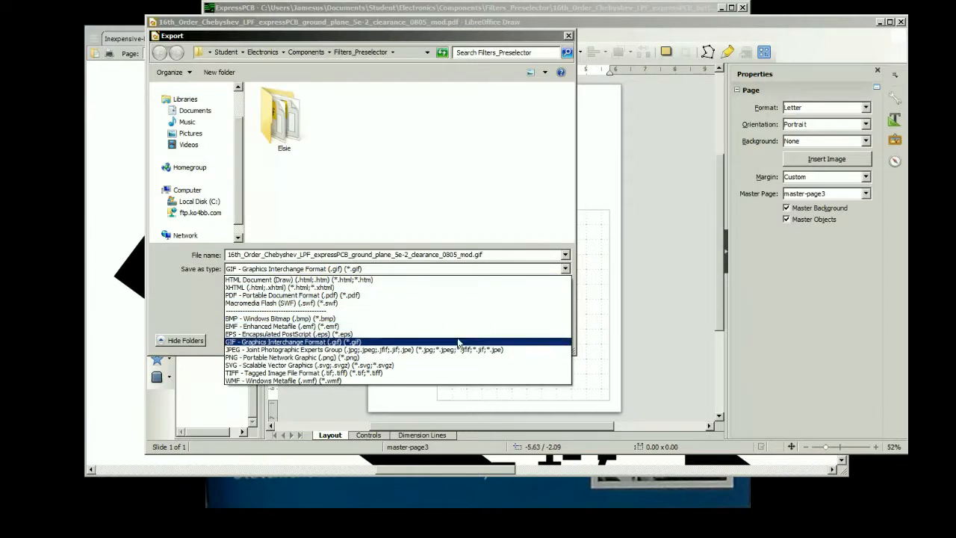
{"action": "left_click", "coordinate": [391, 366]}
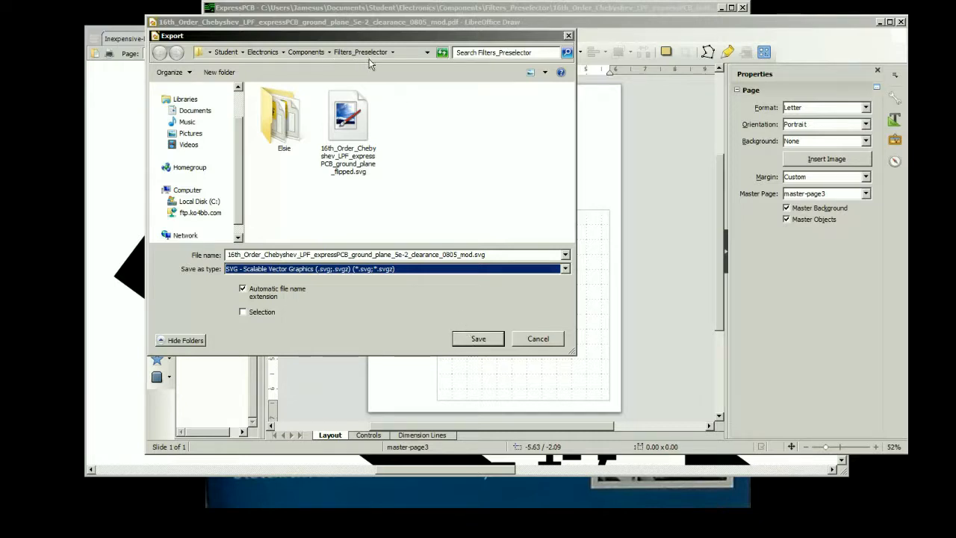
{"action": "left_click", "coordinate": [476, 343]}
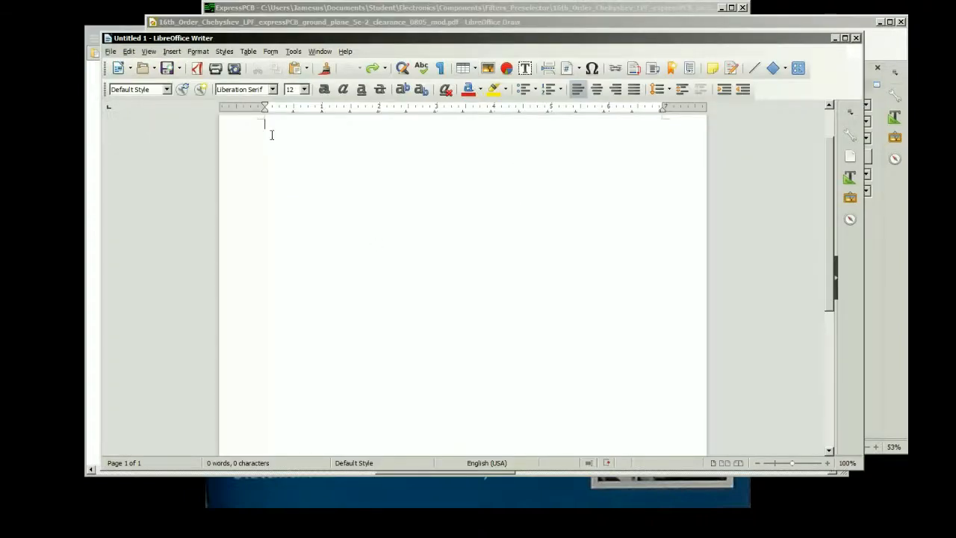
In the blank LibreOffice Writer document, insert the exported 5e-2 clearance ground-plane SVG from the Filters_Preselector folder as an image
{"action": "left_click", "coordinate": [169, 51]}
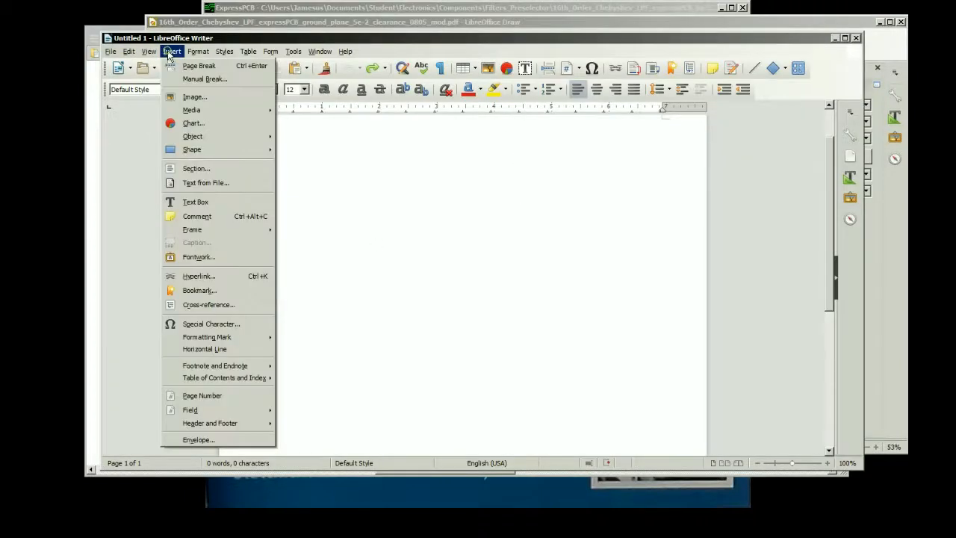
{"action": "left_click", "coordinate": [196, 97]}
{"action": "scroll", "coordinate": [389, 186], "scroll_direction": "down", "scroll_amount": 3}
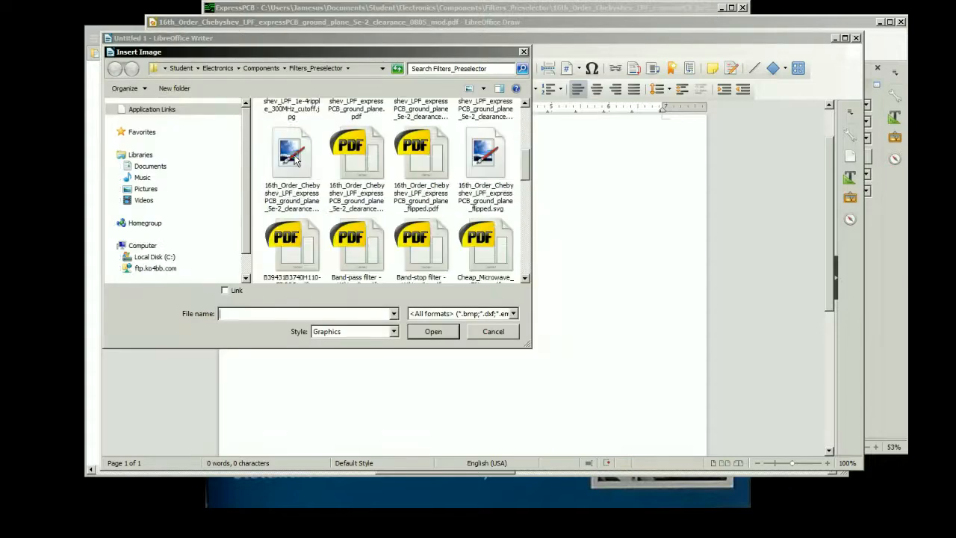
{"action": "left_click", "coordinate": [291, 164]}
{"action": "left_click", "coordinate": [433, 332]}
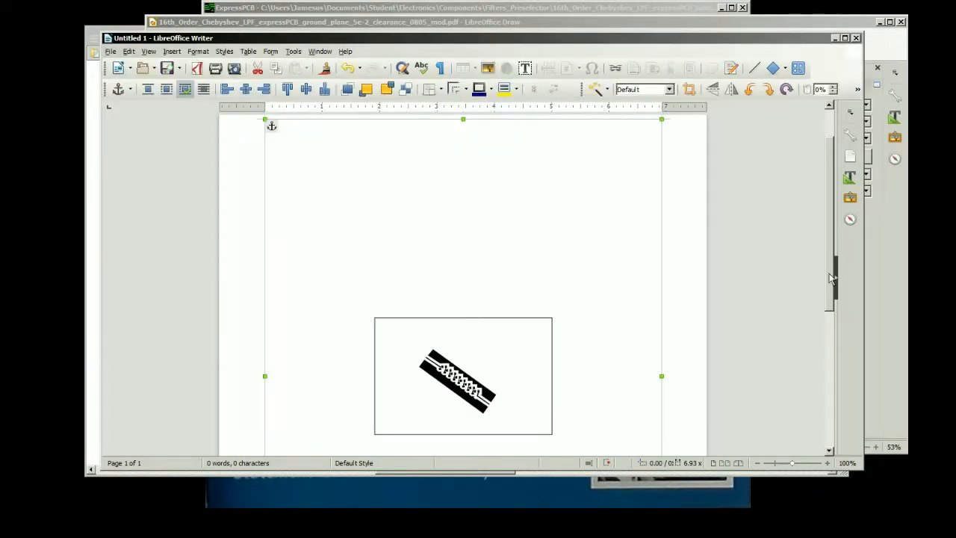
Crop the top of the inserted image down to just inside the upper line of the frame around the filter layout
{"action": "left_click_drag", "start_coordinate": [833, 278], "coordinate": [827, 258]}
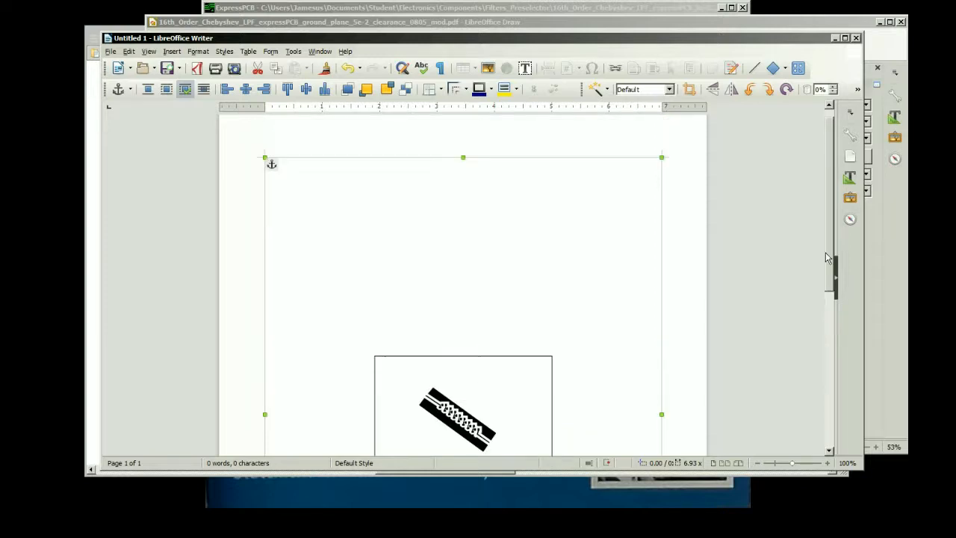
{"action": "scroll", "coordinate": [825, 256], "scroll_direction": "down", "scroll_amount": 2}
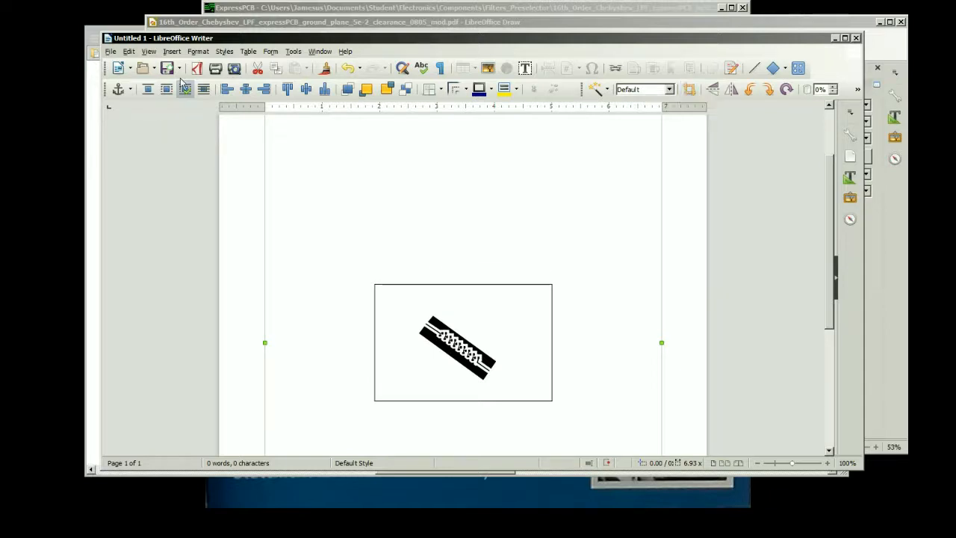
{"action": "left_click", "coordinate": [200, 52]}
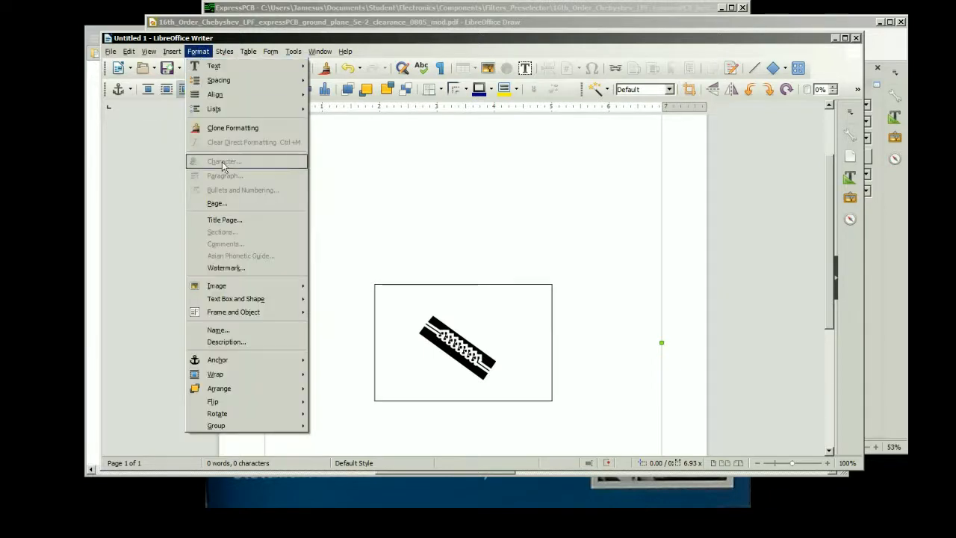
{"action": "mouse_move", "coordinate": [254, 291]}
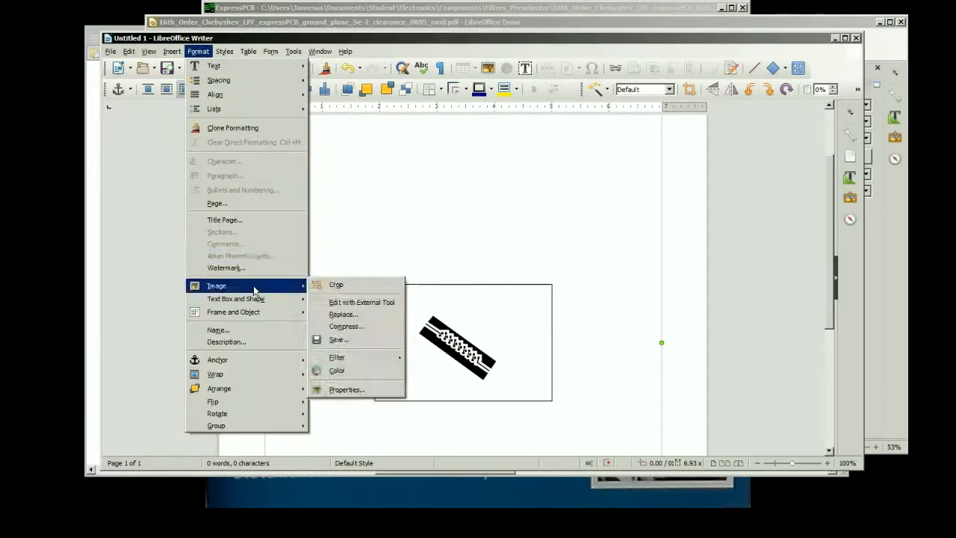
{"action": "left_click", "coordinate": [327, 285]}
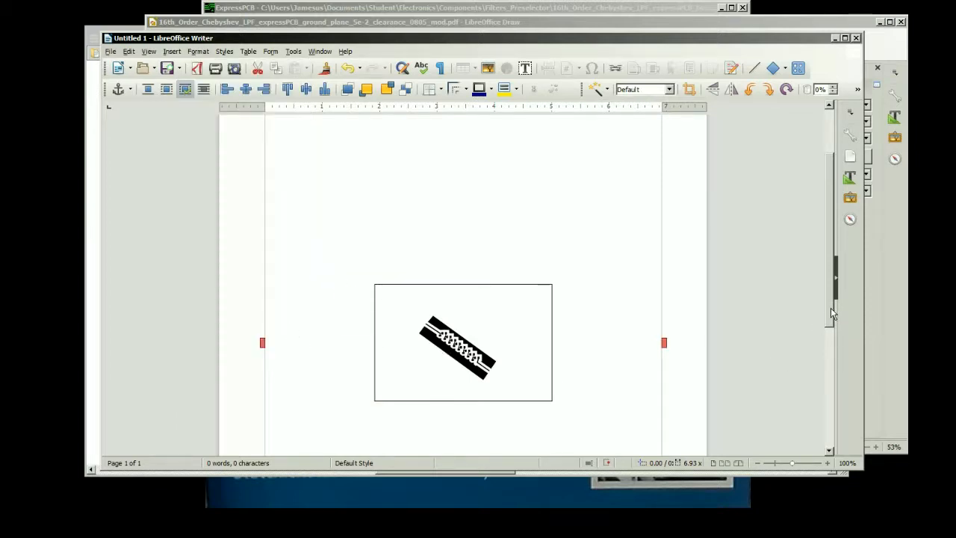
{"action": "scroll", "coordinate": [831, 307], "scroll_direction": "up", "scroll_amount": 2}
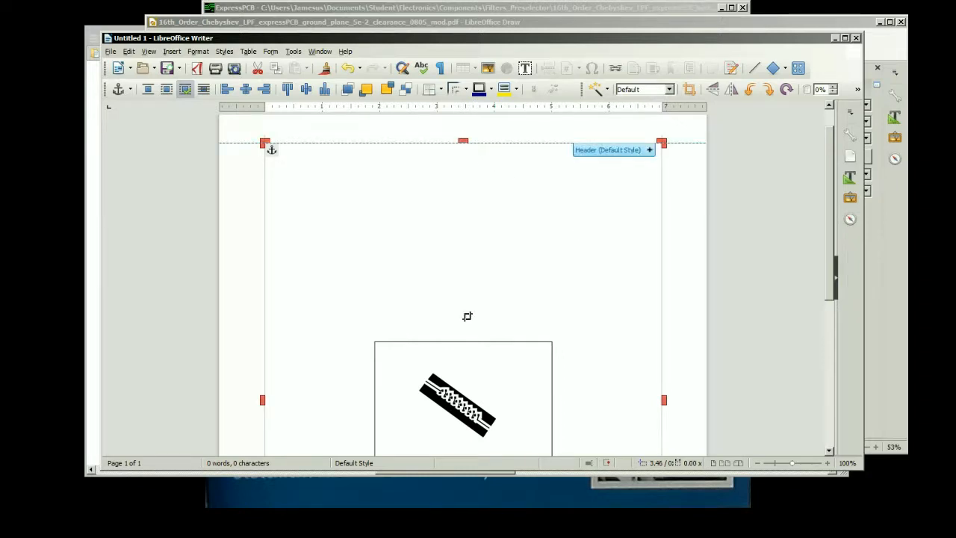
{"action": "left_click_drag", "start_coordinate": [467, 316], "coordinate": [468, 348]}
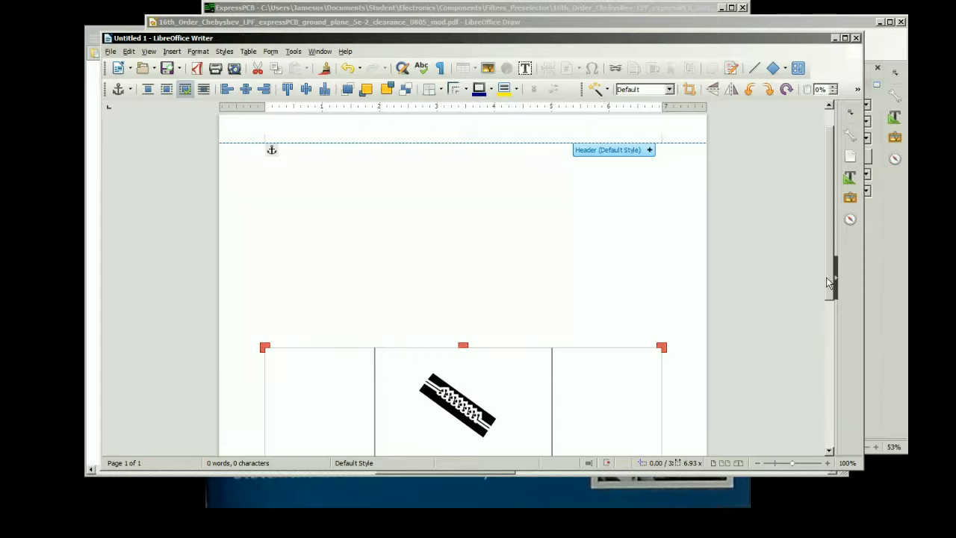
Crop the image's right and left sides to just inside the frame's vertical lines, leaving a width of about 2.96 inches
{"action": "scroll", "coordinate": [829, 283], "scroll_direction": "down", "scroll_amount": 5}
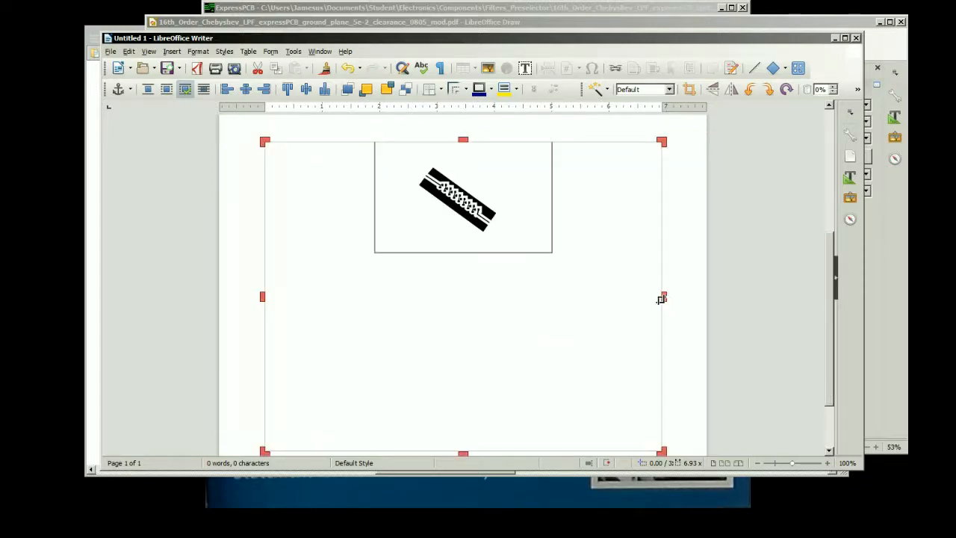
{"action": "left_click_drag", "start_coordinate": [661, 299], "coordinate": [547, 307]}
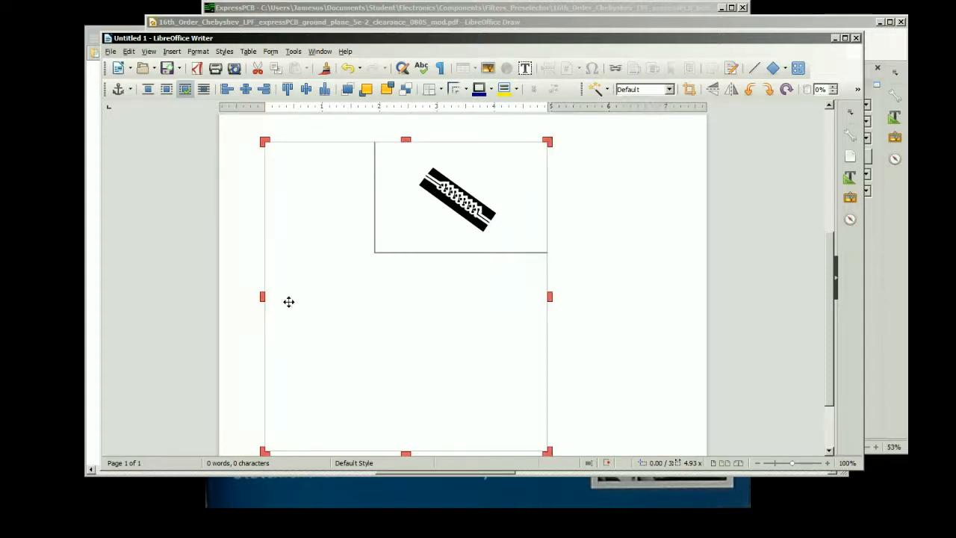
{"action": "left_click_drag", "start_coordinate": [264, 296], "coordinate": [378, 302]}
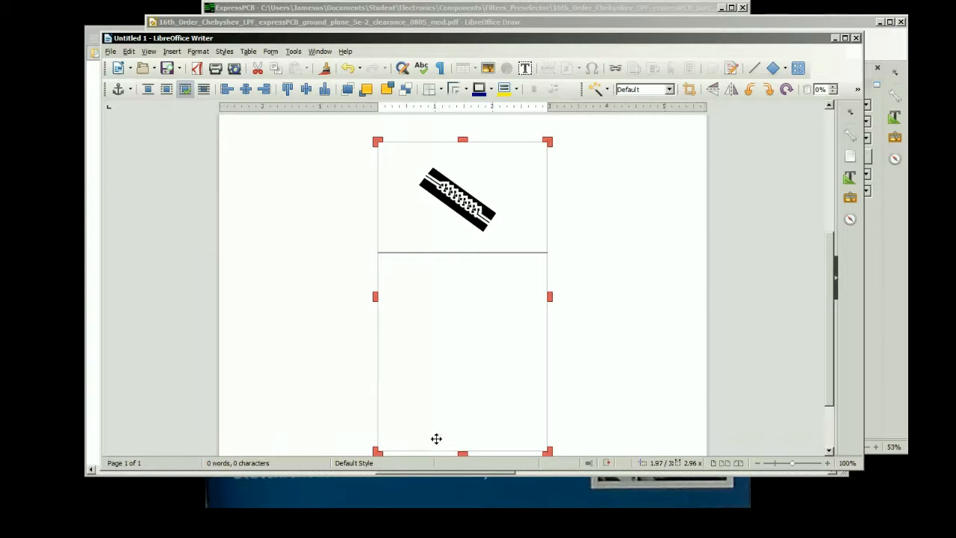
Crop the bottom of the image up to just inside the lower line of the frame around the filter layout
{"action": "left_click_drag", "start_coordinate": [462, 451], "coordinate": [451, 252]}
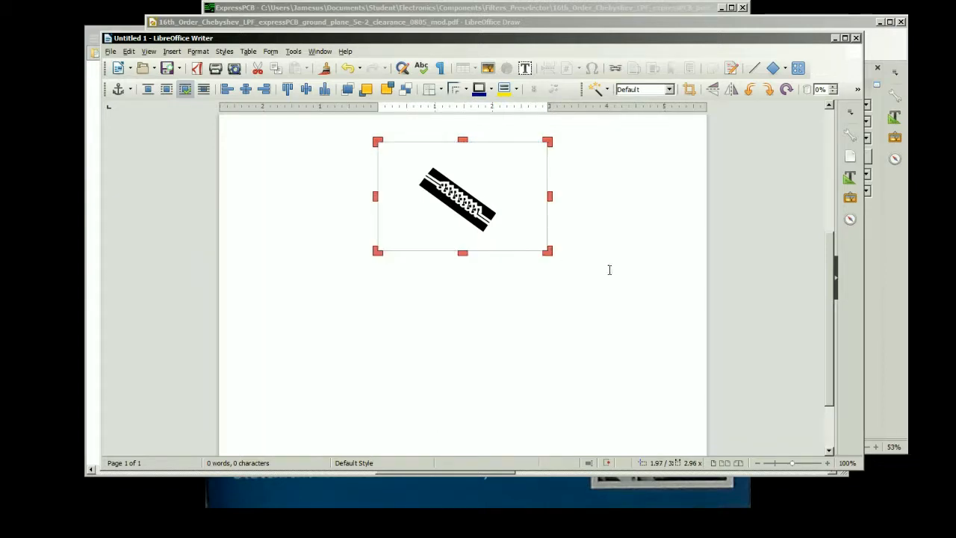
{"action": "left_click_drag", "start_coordinate": [835, 289], "coordinate": [818, 201]}
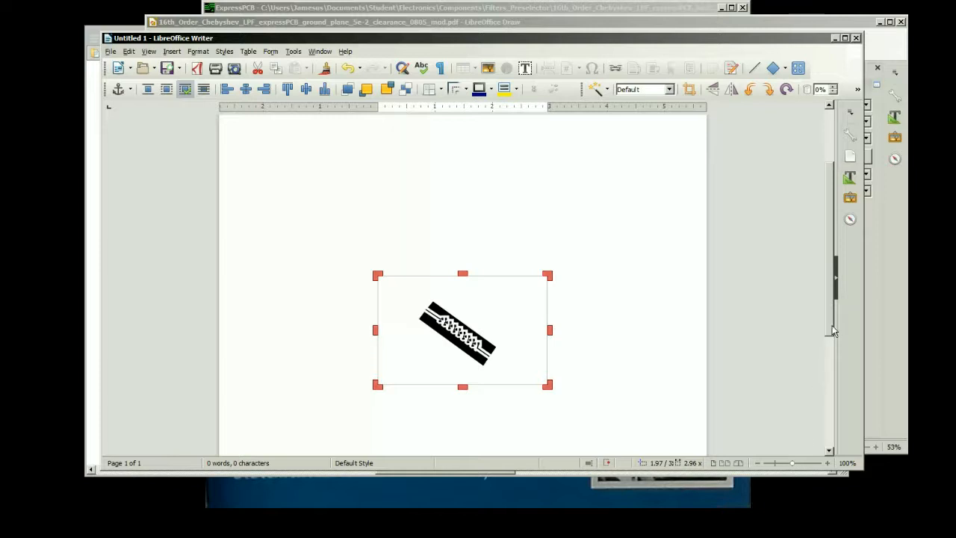
{"action": "scroll", "coordinate": [834, 331], "scroll_direction": "down", "scroll_amount": 2}
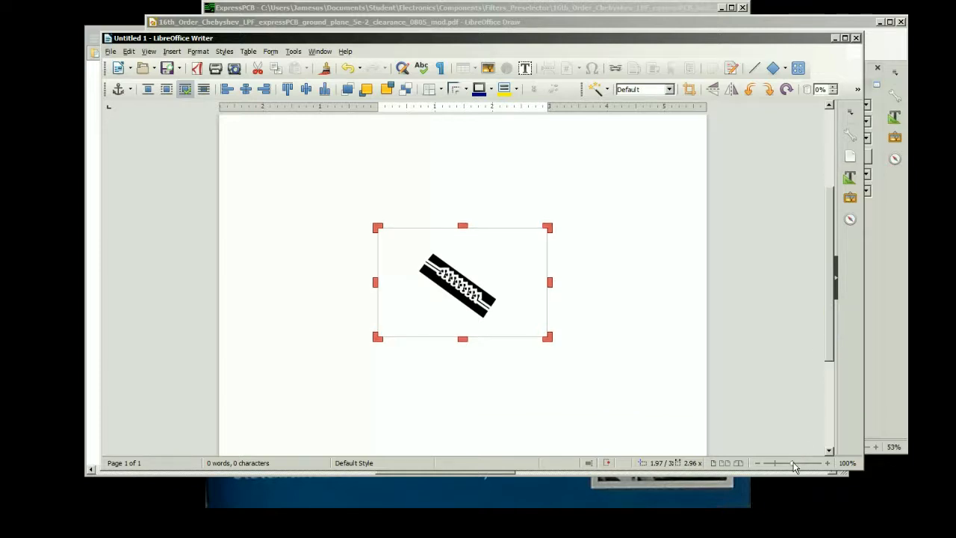
{"action": "left_click_drag", "start_coordinate": [796, 464], "coordinate": [813, 463]}
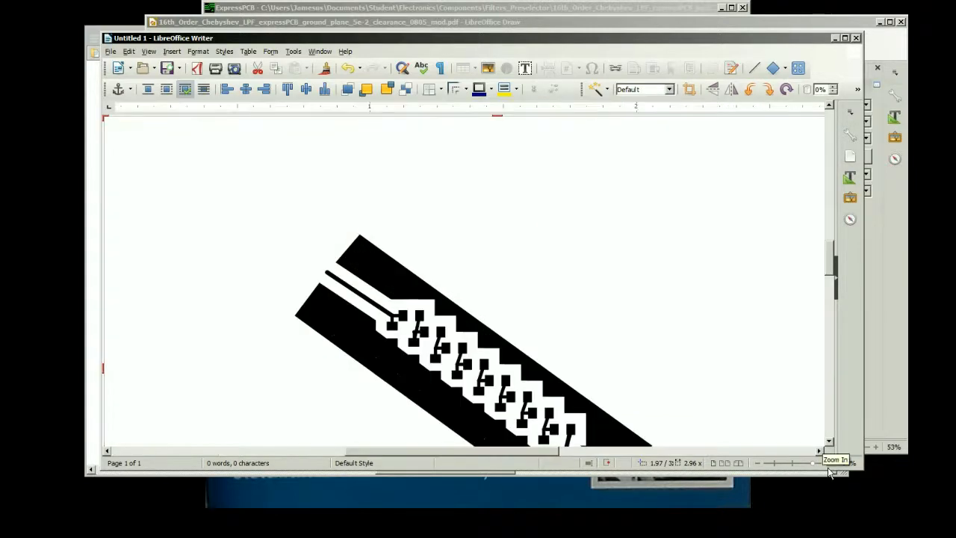
{"action": "left_click", "coordinate": [793, 465]}
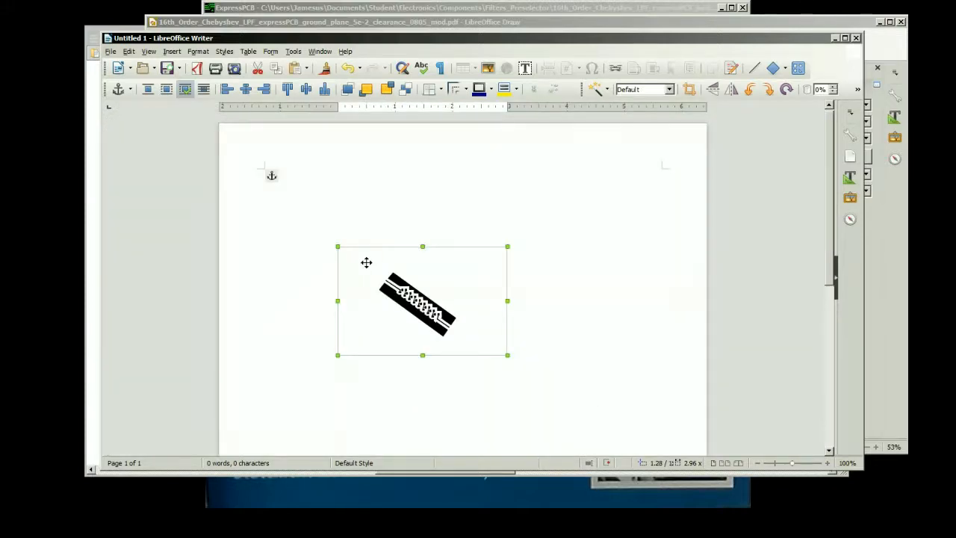
Copy the cropped filter layout image and paste two duplicates of it into the Writer document
{"action": "left_click", "coordinate": [129, 51]}
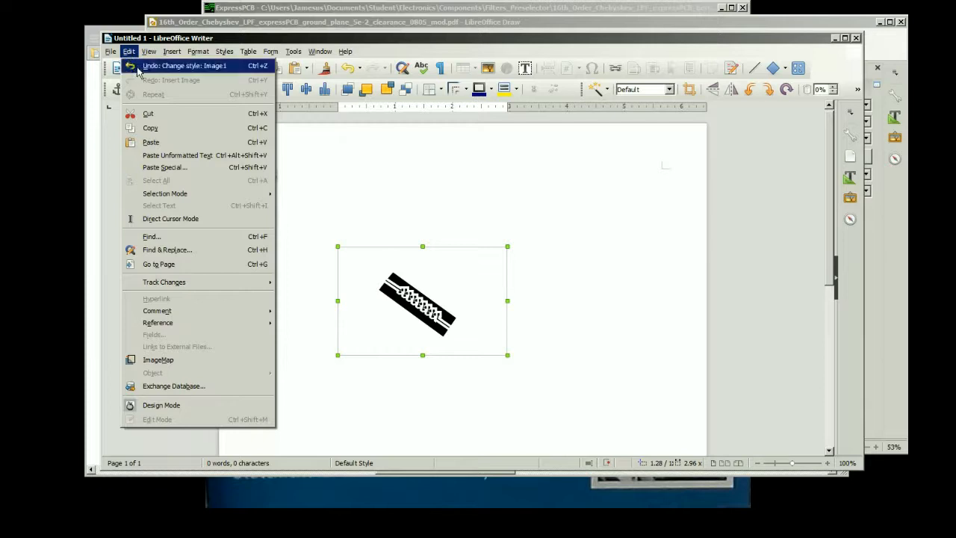
{"action": "left_click", "coordinate": [150, 127]}
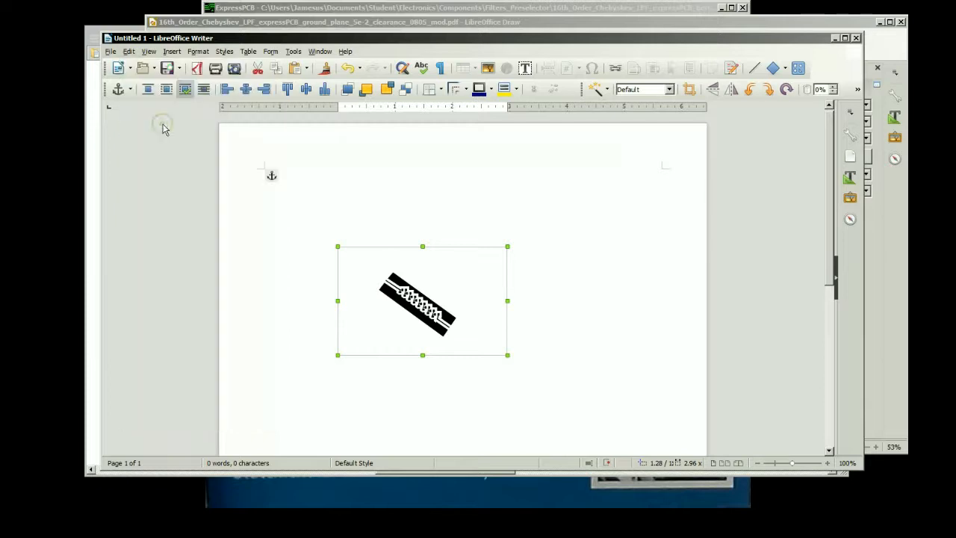
{"action": "left_click", "coordinate": [129, 52]}
{"action": "left_click", "coordinate": [160, 143]}
{"action": "right_click", "coordinate": [527, 227]}
{"action": "left_click", "coordinate": [555, 265]}
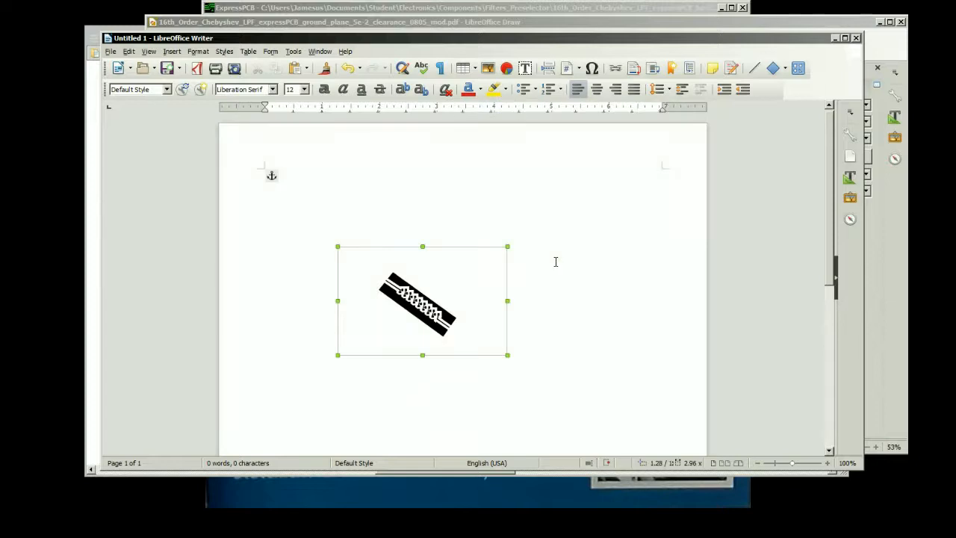
{"action": "right_click", "coordinate": [553, 259]}
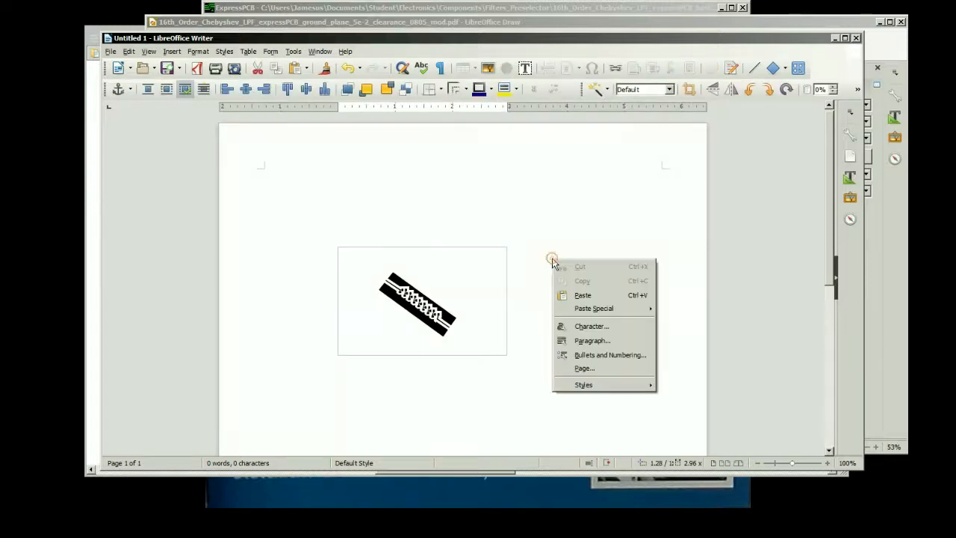
{"action": "left_click", "coordinate": [581, 296]}
Tile the three images edge to edge, two across from the upper-left page margin and one beneath the first, narrowing the lower one to about 2.95 inches
{"action": "left_click_drag", "start_coordinate": [448, 275], "coordinate": [376, 199]}
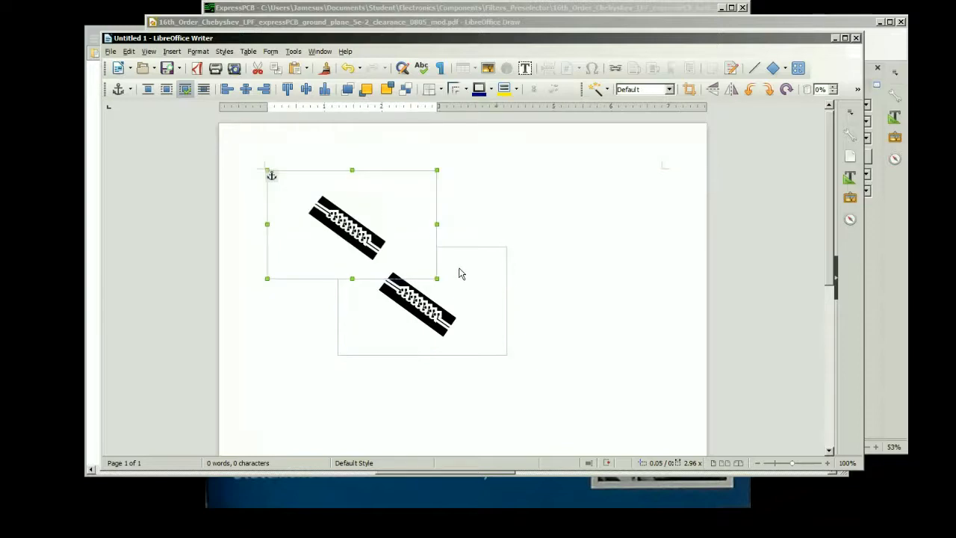
{"action": "left_click_drag", "start_coordinate": [459, 267], "coordinate": [557, 193]}
{"action": "left_click_drag", "start_coordinate": [484, 303], "coordinate": [396, 368]}
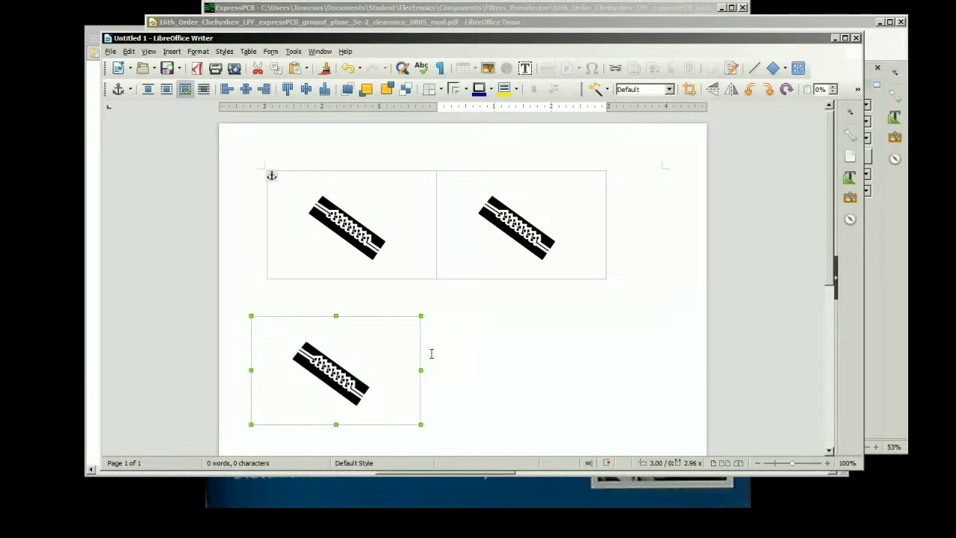
{"action": "left_click_drag", "start_coordinate": [392, 334], "coordinate": [408, 299]}
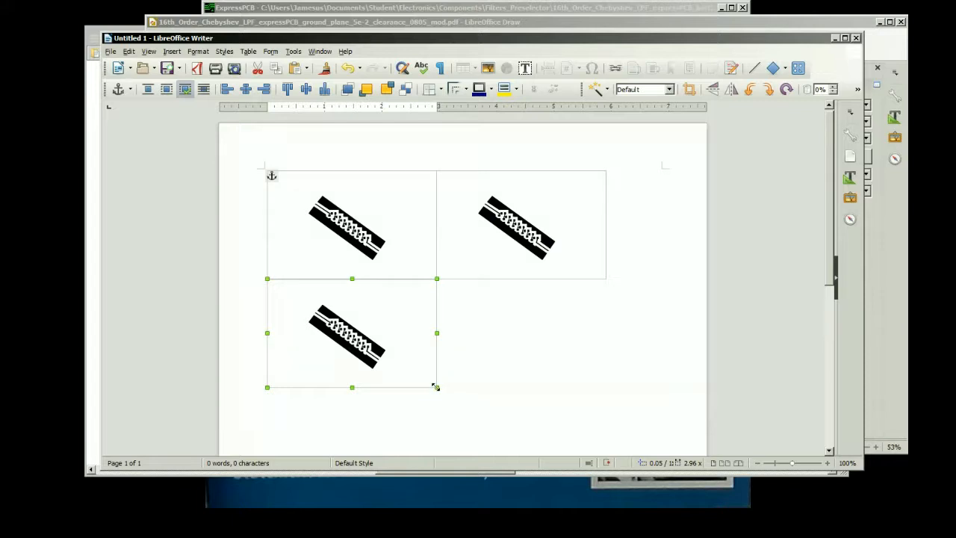
{"action": "mouse_move", "coordinate": [437, 387]}
{"action": "left_mouse_down"}
{"action": "mouse_move", "coordinate": [400, 366]}
{"action": "mouse_move", "coordinate": [436, 377]}
{"action": "left_mouse_up"}
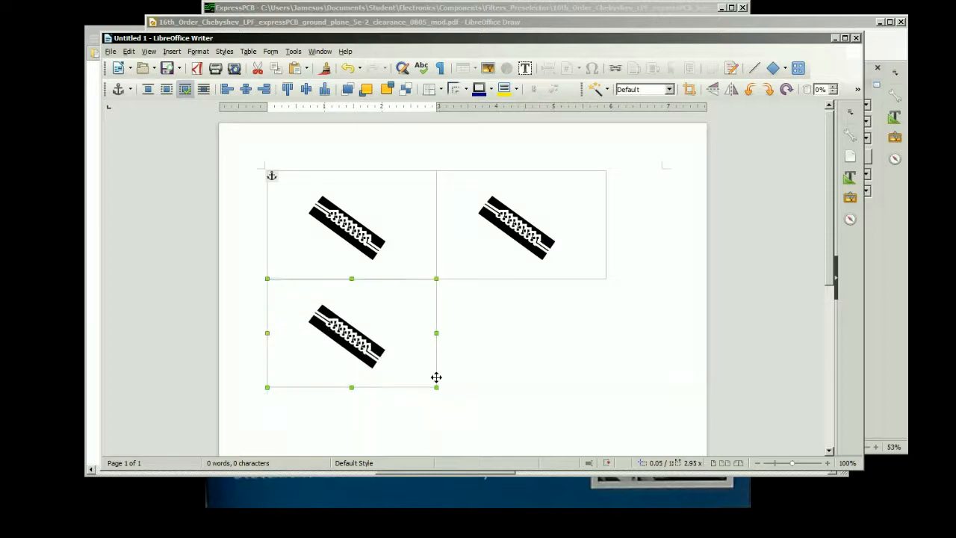